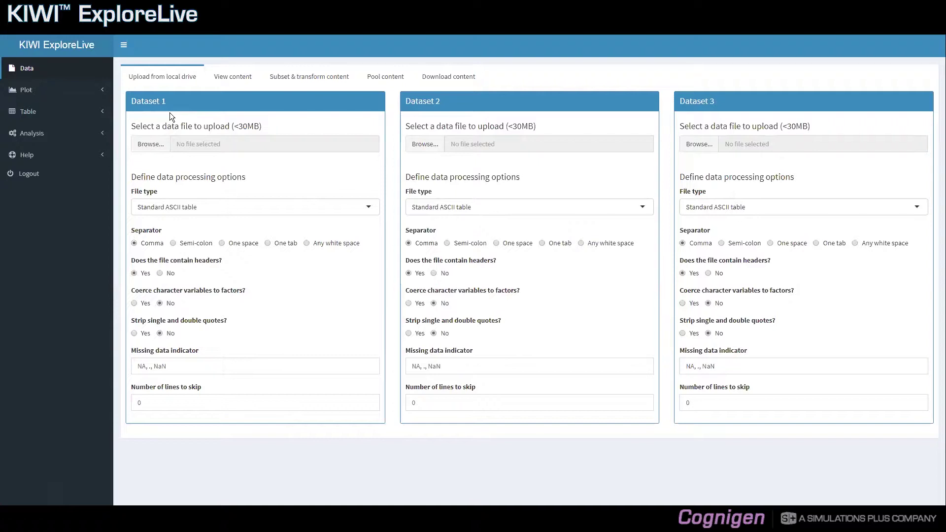
# Step: Upload demo.csv from the demo_files folder as Dataset 1, with all file types listed
pyautogui.click(155, 148)
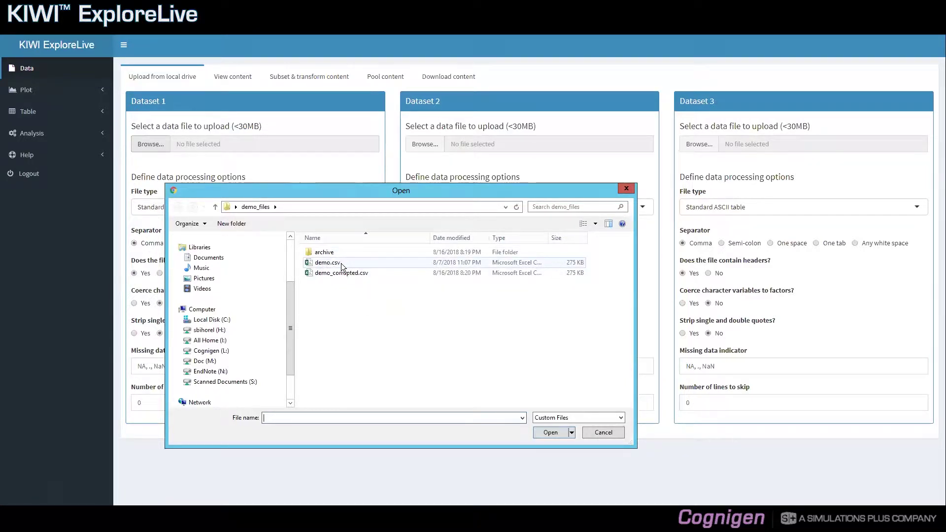
pyautogui.click(552, 418)
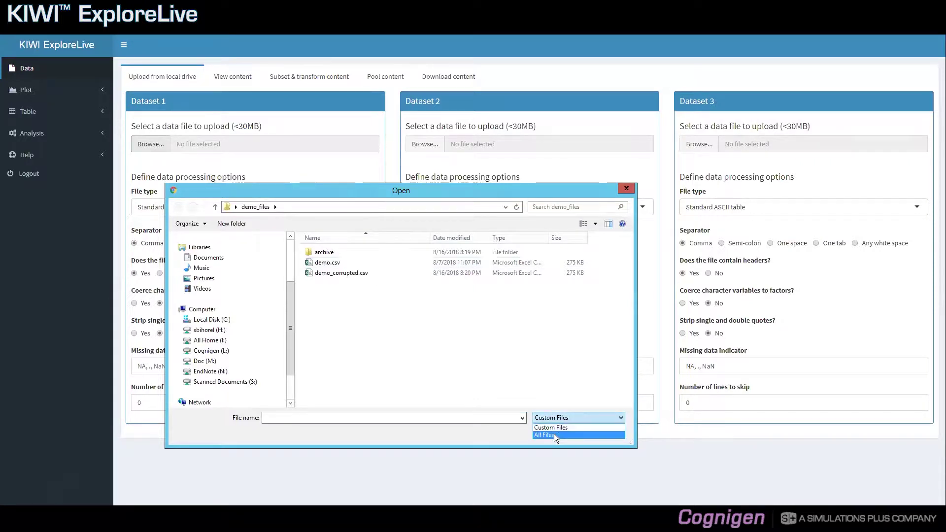
pyautogui.click(543, 436)
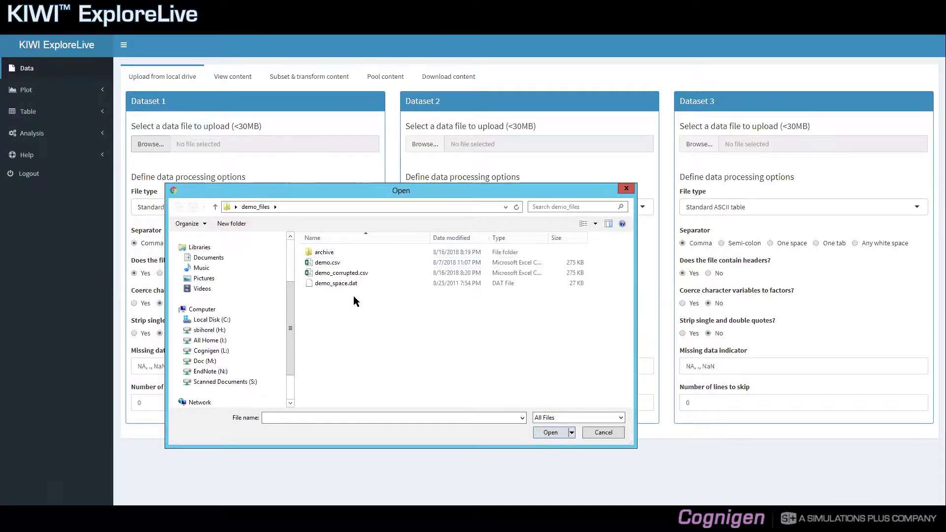
pyautogui.click(331, 266)
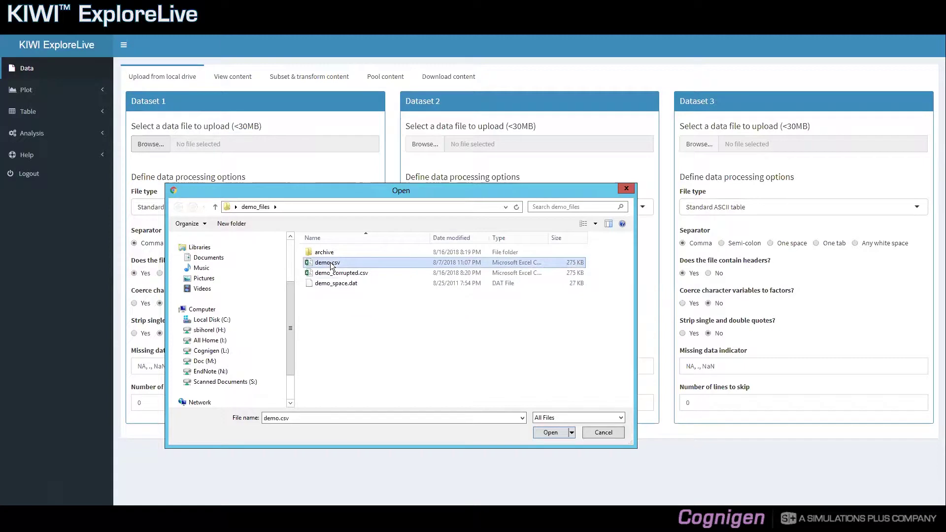
pyautogui.click(551, 433)
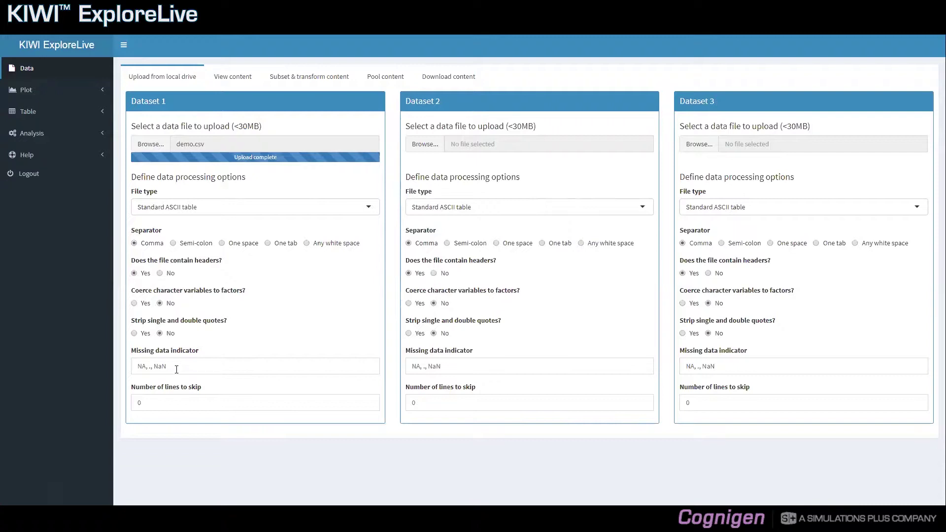
pyautogui.click(176, 370)
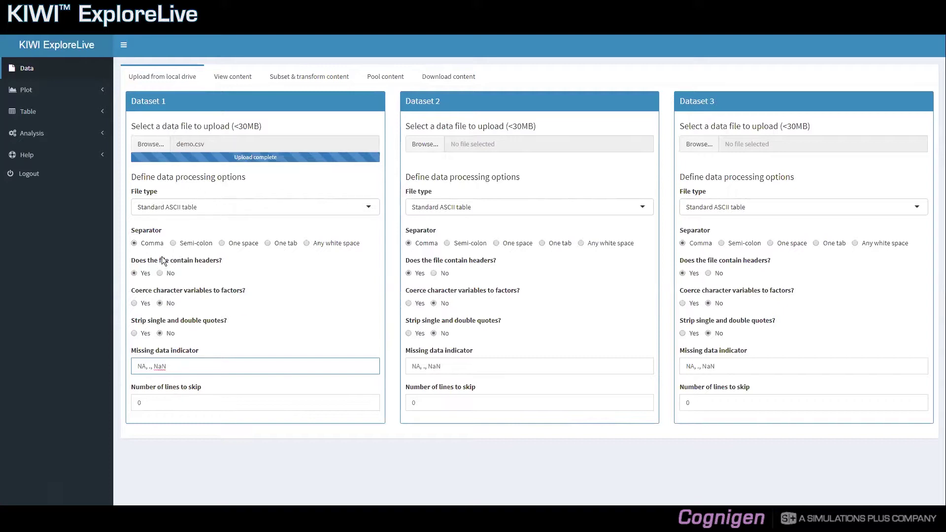
# Step: View the content of demo.csv and examine its data summary, the data table's rows and columns, and the entries-per-page choices
pyautogui.click(225, 82)
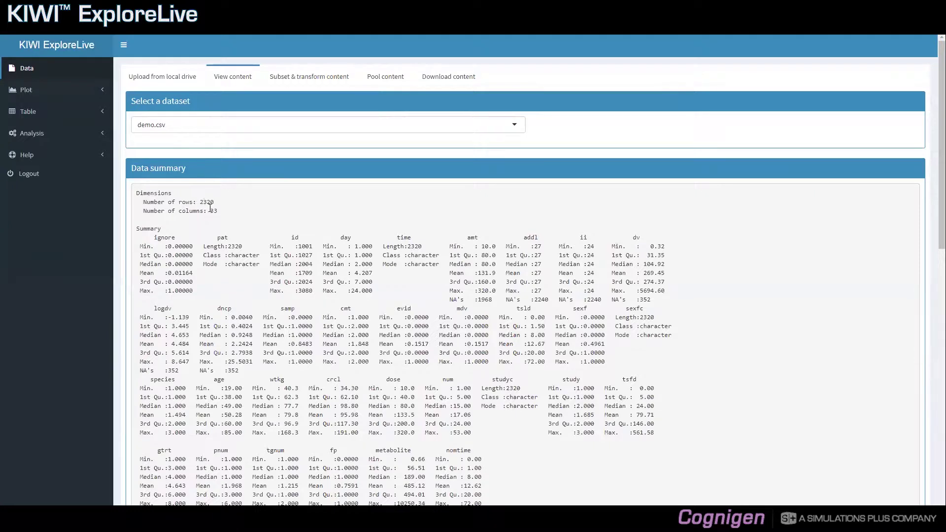
pyautogui.scroll(-1, 247, 268)
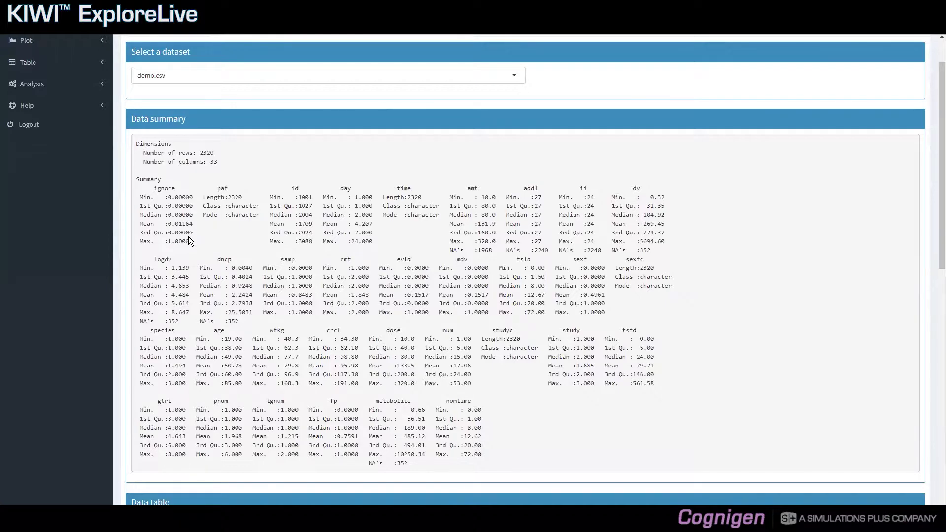
pyautogui.scroll(-4, 189, 237)
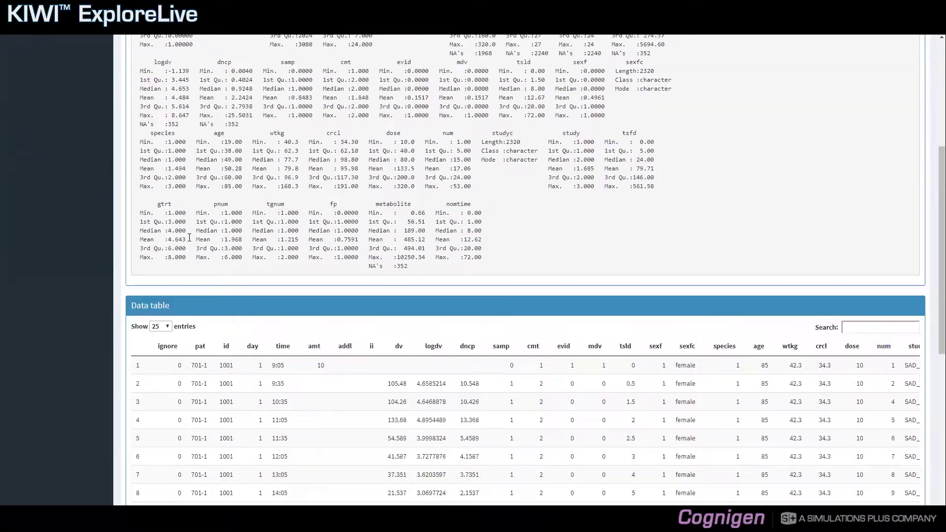
pyautogui.scroll(-2, 189, 238)
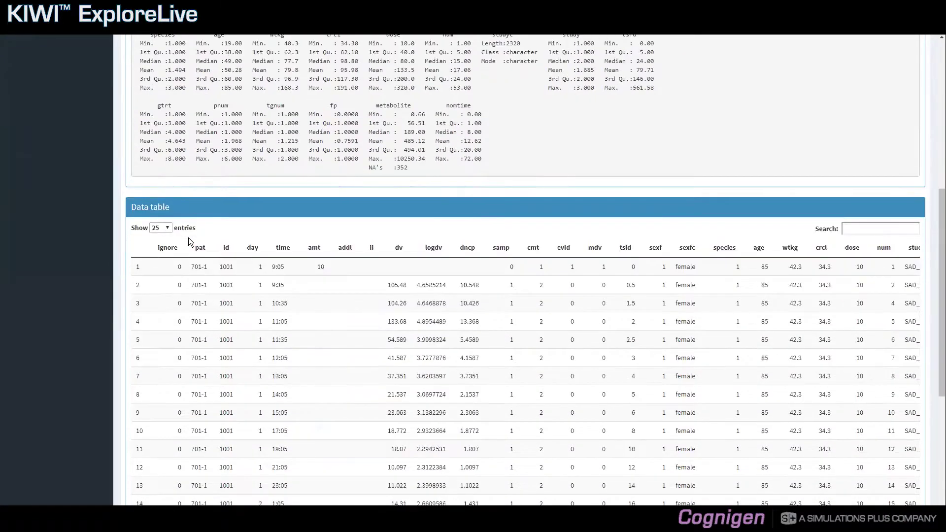
pyautogui.scroll(-2, 189, 238)
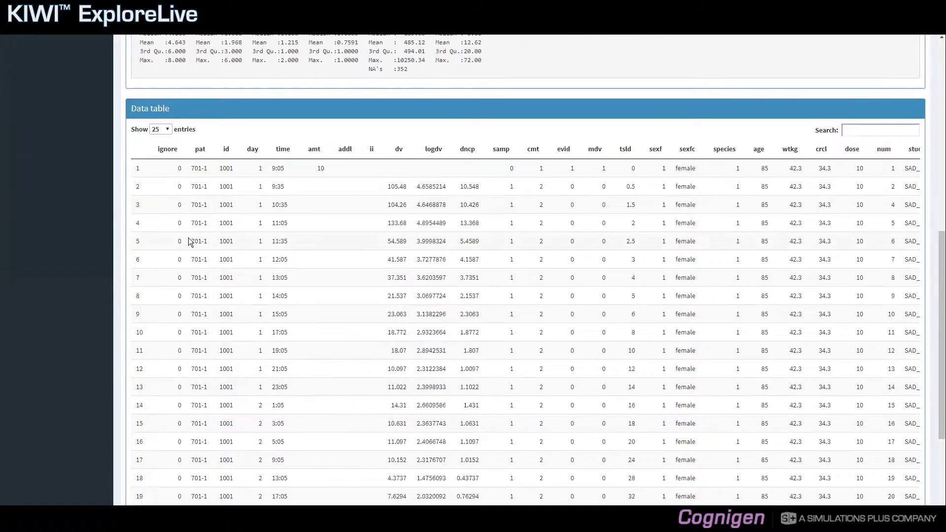
pyautogui.scroll(-1, 188, 238)
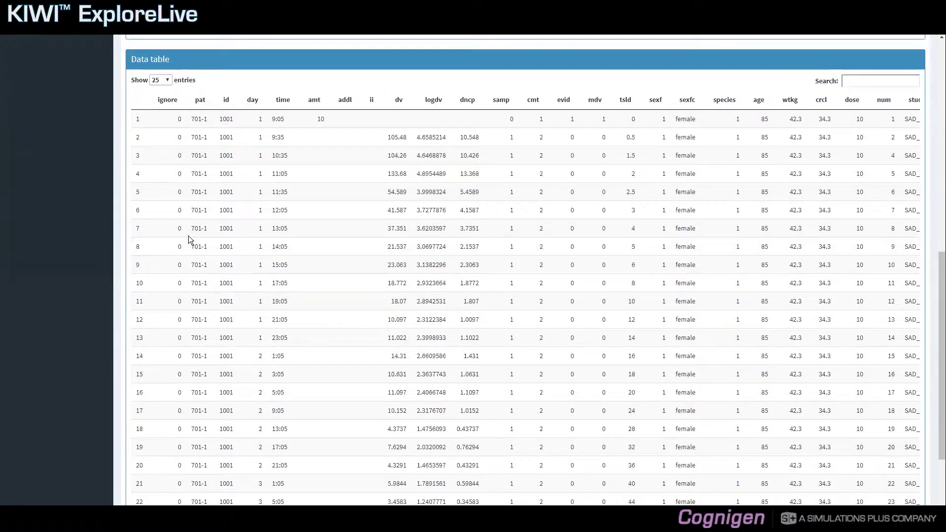
pyautogui.scroll(-1, 188, 236)
pyautogui.scroll(1, 188, 235)
pyautogui.scroll(-2, 188, 235)
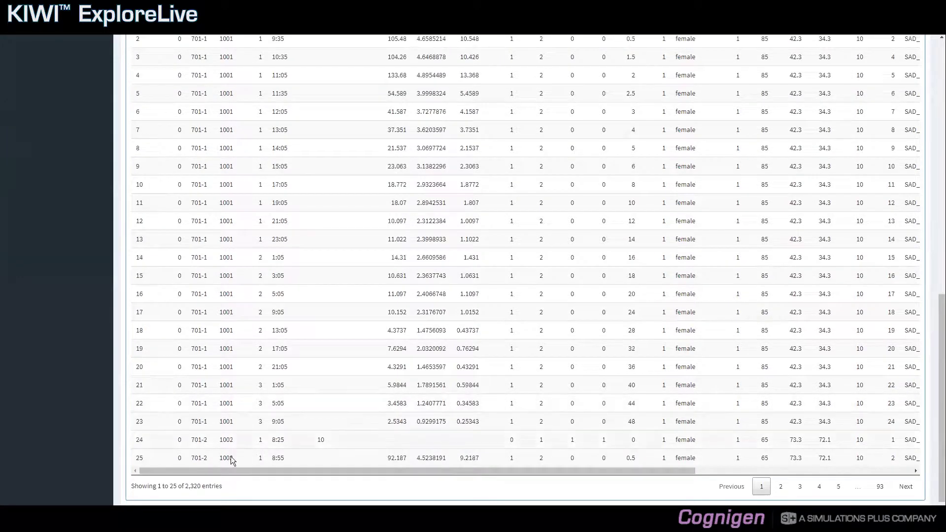
pyautogui.moveTo(226, 472); pyautogui.dragTo(404, 472)
pyautogui.moveTo(340, 465); pyautogui.dragTo(169, 467)
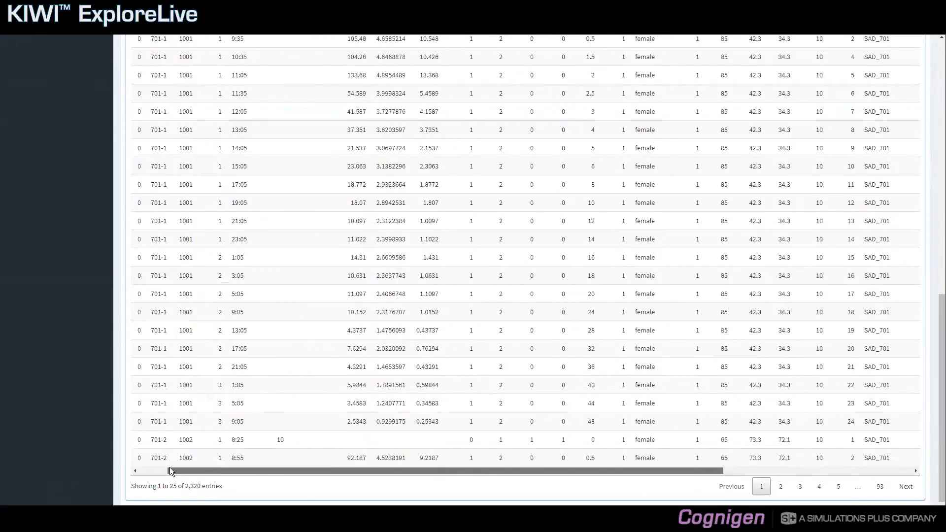
pyautogui.scroll(3, 338, 386)
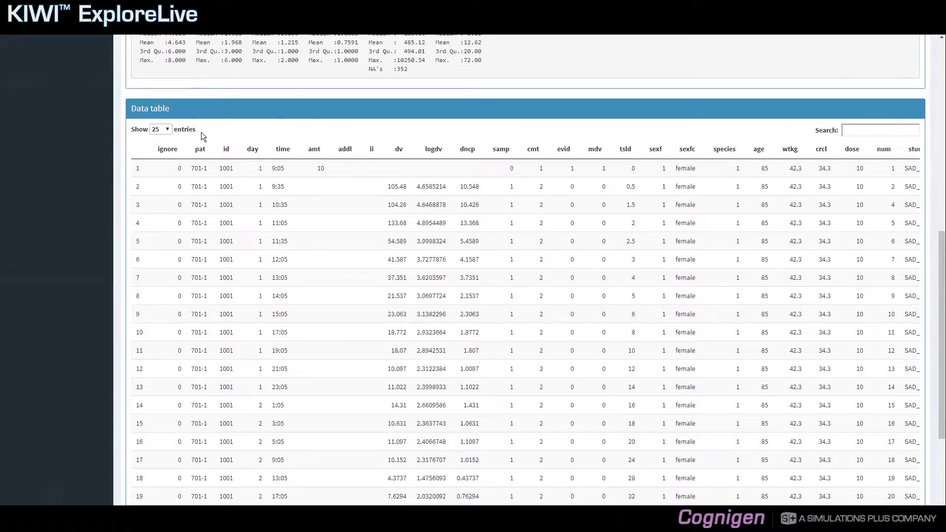
pyautogui.click(169, 129)
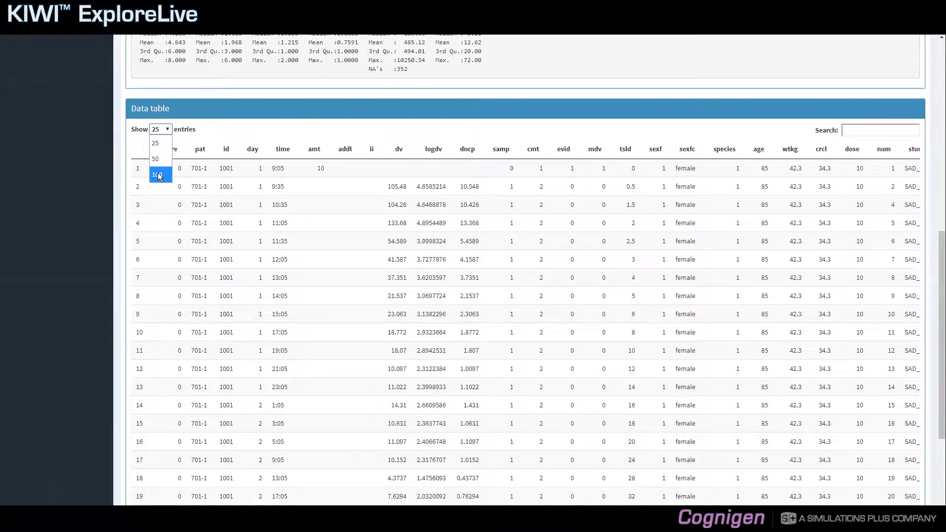
pyautogui.click(236, 169)
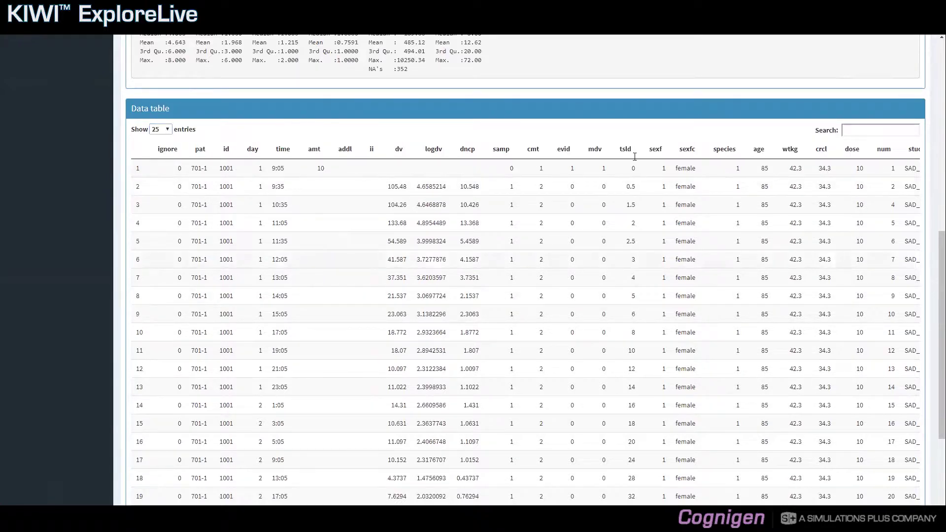
# Step: Search the demo.csv data table for "male", replace the search with "0.5", and highlight a matching part of a dncp value
pyautogui.click(851, 130)
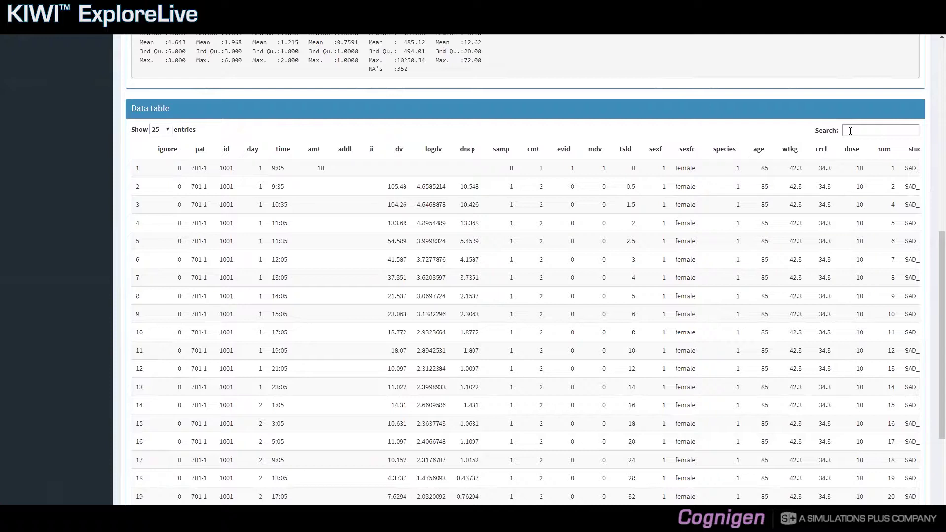
pyautogui.click(853, 129)
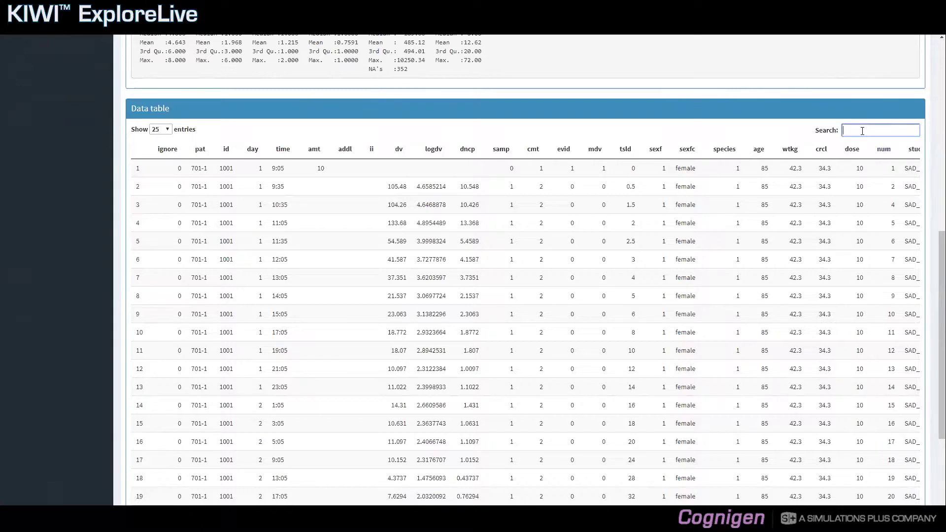
pyautogui.write('male')
pyautogui.press('BackSpace')
pyautogui.press('BackSpace')
pyautogui.press('BackSpace')
pyautogui.write('0.5')
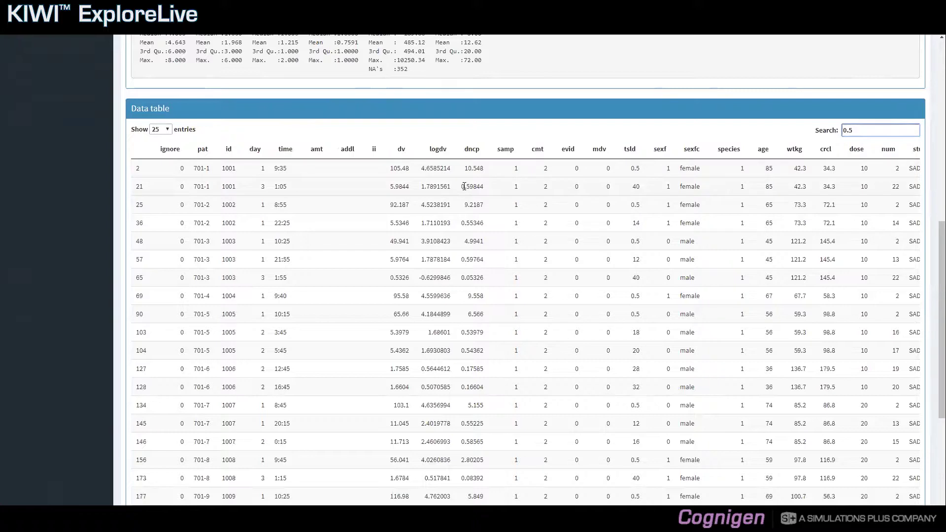
pyautogui.moveTo(470, 186); pyautogui.dragTo(461, 187)
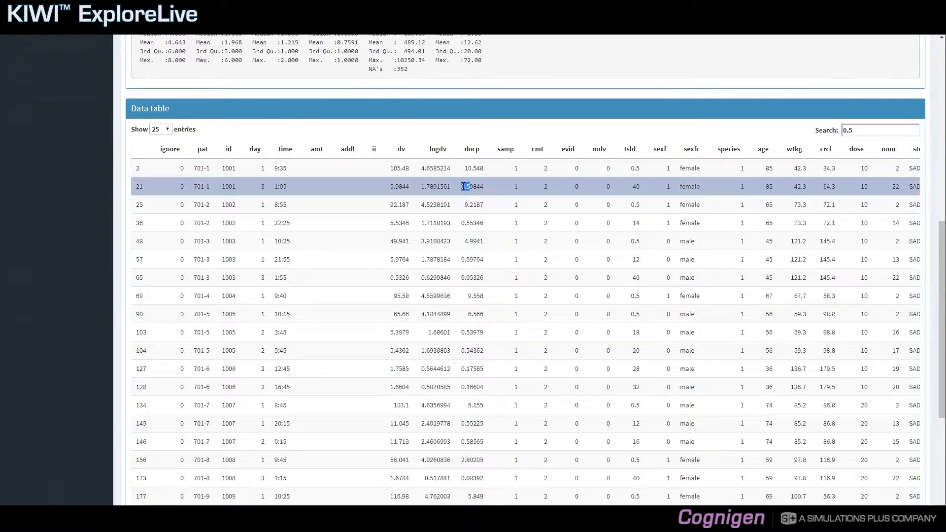
# Step: Clear the 0.5 search from the demo.csv data table
pyautogui.click(854, 130)
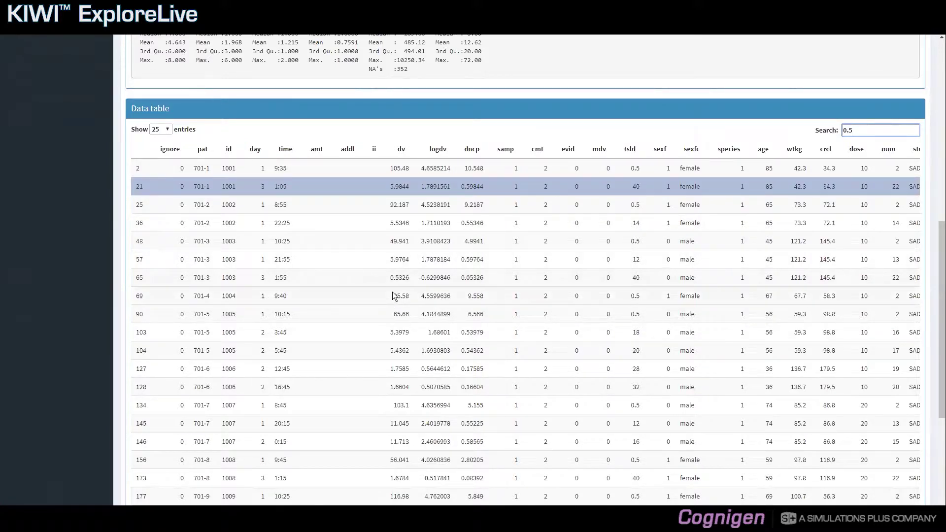
pyautogui.press('BackSpace')
pyautogui.press('BackSpace')
pyautogui.press('BackSpace')
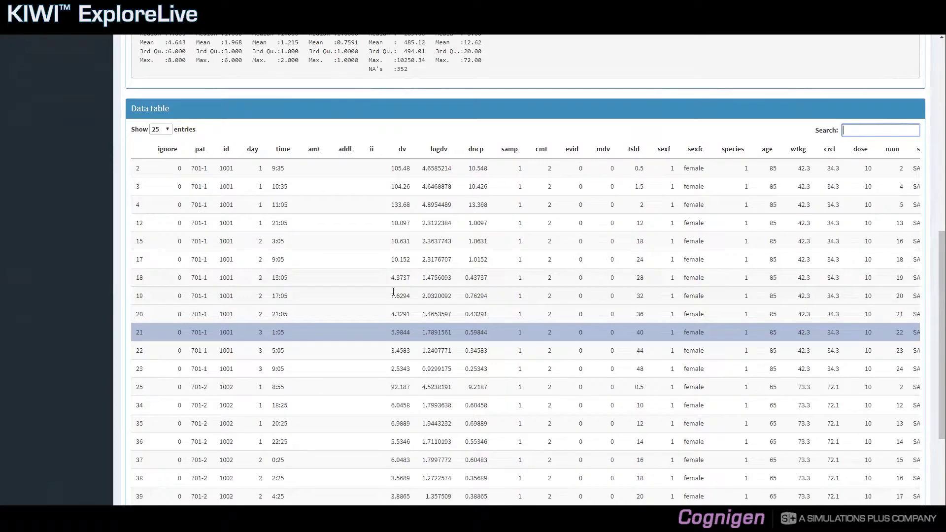
# Step: Return to the local upload page and try to load demo_corrupted.csv as Dataset 2
pyautogui.scroll(9, 393, 292)
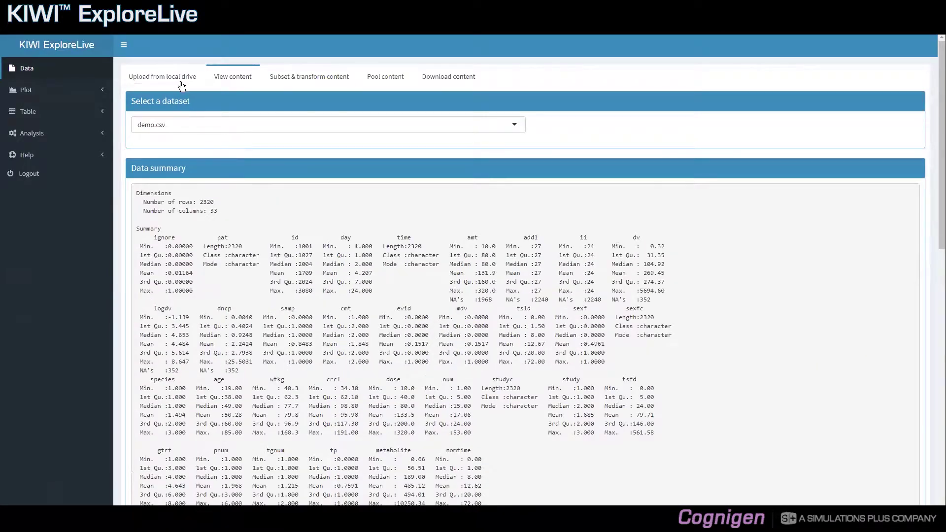
pyautogui.click(192, 72)
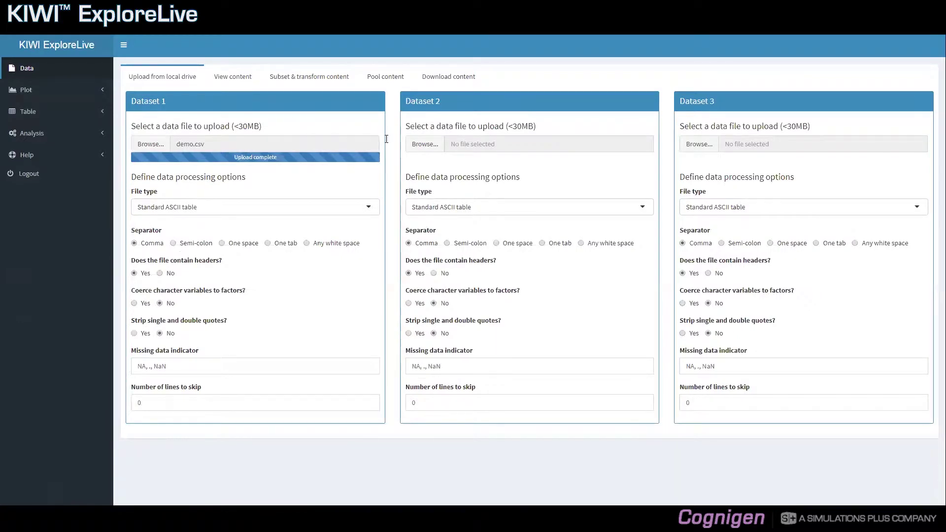
pyautogui.click(418, 145)
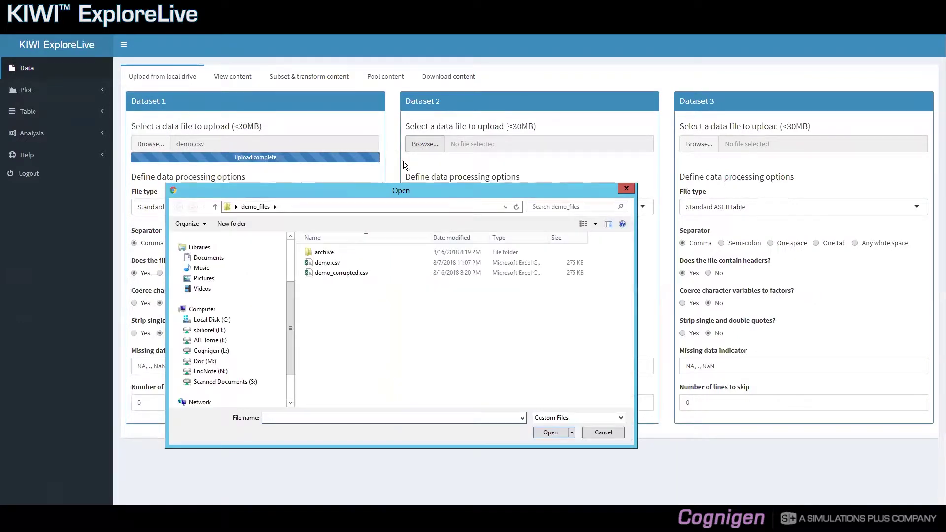
pyautogui.doubleClick(348, 274)
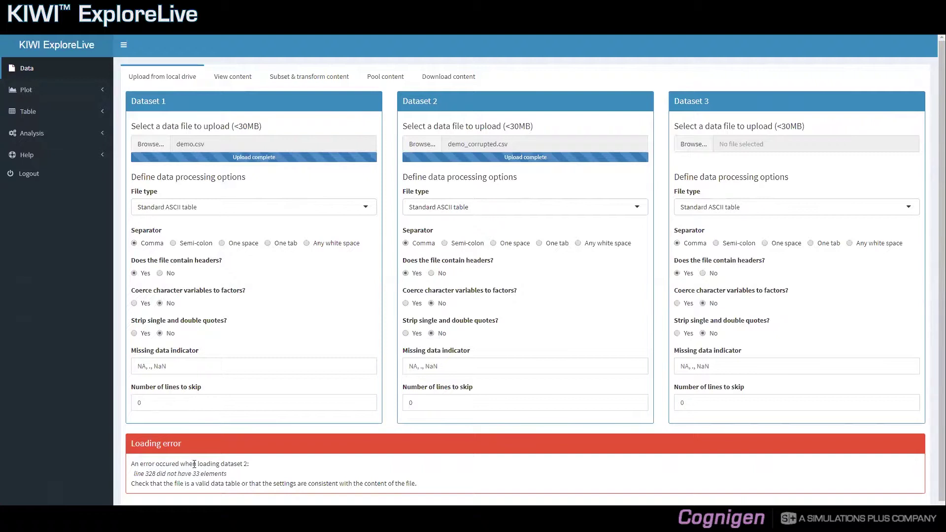
# Step: Upload demo_space.dat as Dataset 3 with all file types listed, using any white space as the separator
pyautogui.click(419, 150)
pyautogui.click(689, 149)
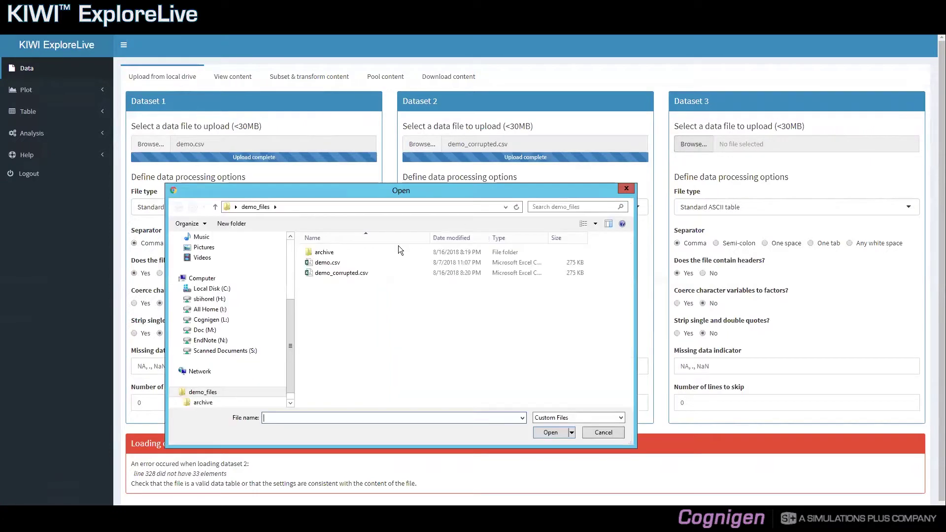
pyautogui.click(561, 419)
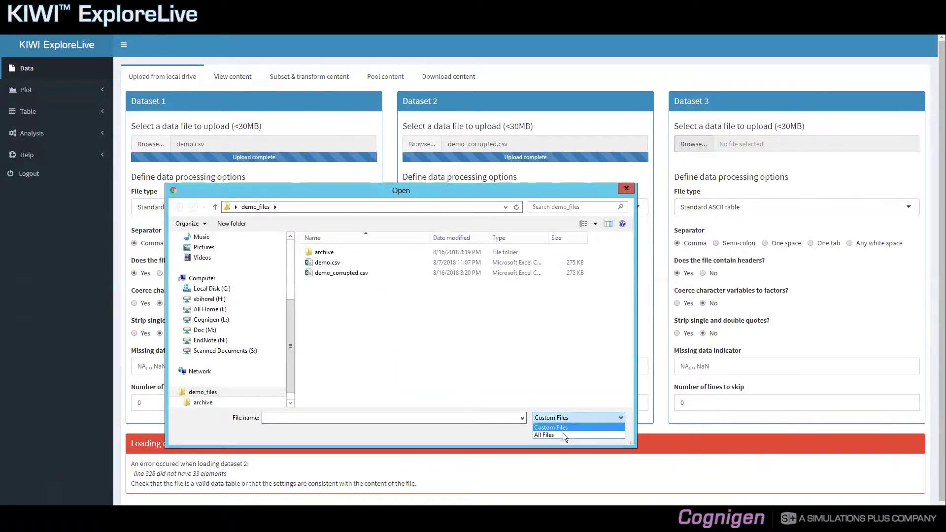
pyautogui.click(563, 434)
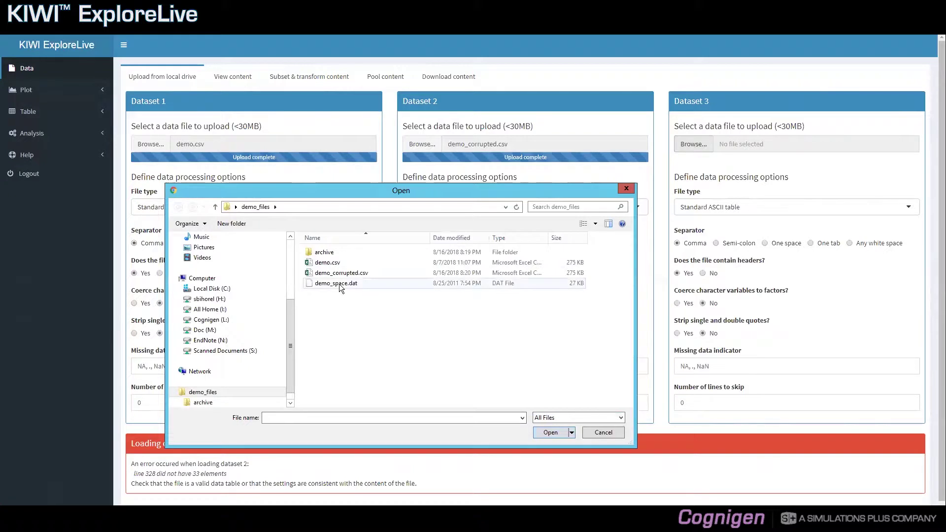
pyautogui.doubleClick(333, 284)
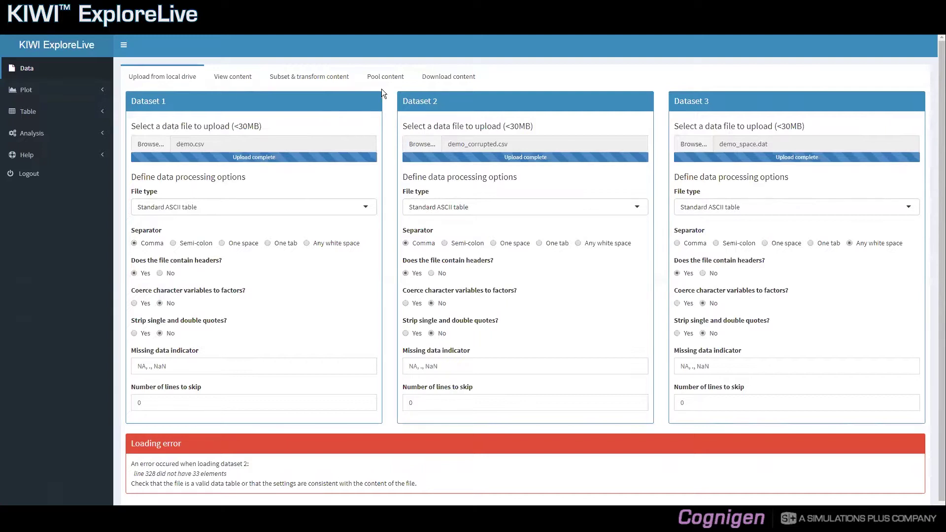
# Step: View the data summary and table of demo_space.dat, and return to the local upload page
pyautogui.click(223, 79)
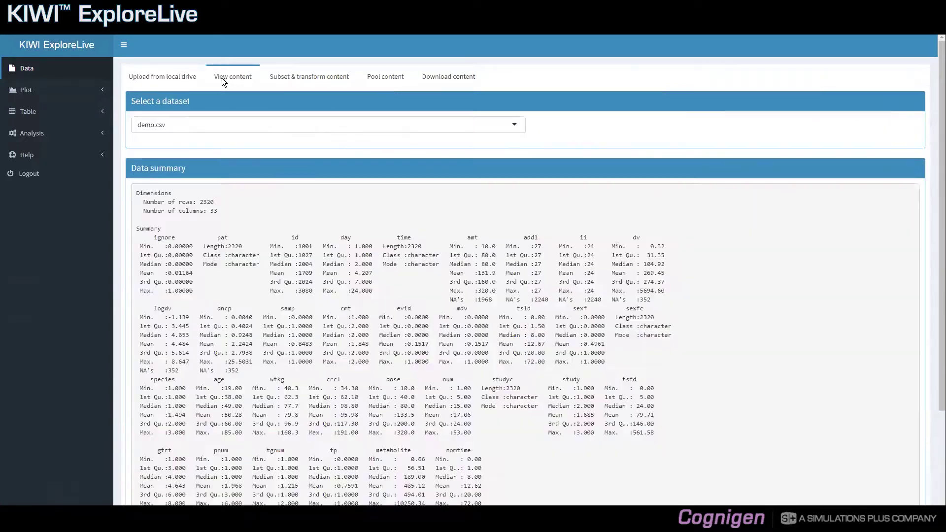
pyautogui.click(226, 125)
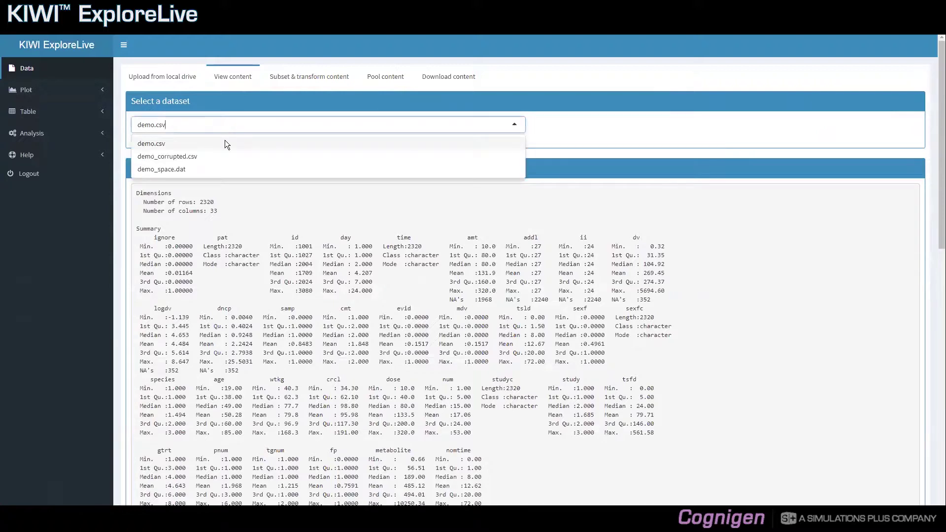
pyautogui.click(219, 169)
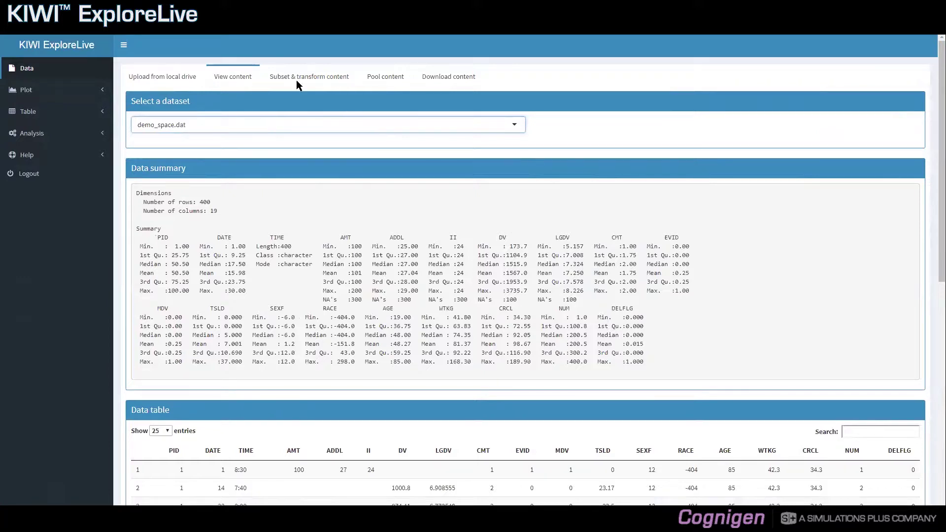
pyautogui.click(195, 78)
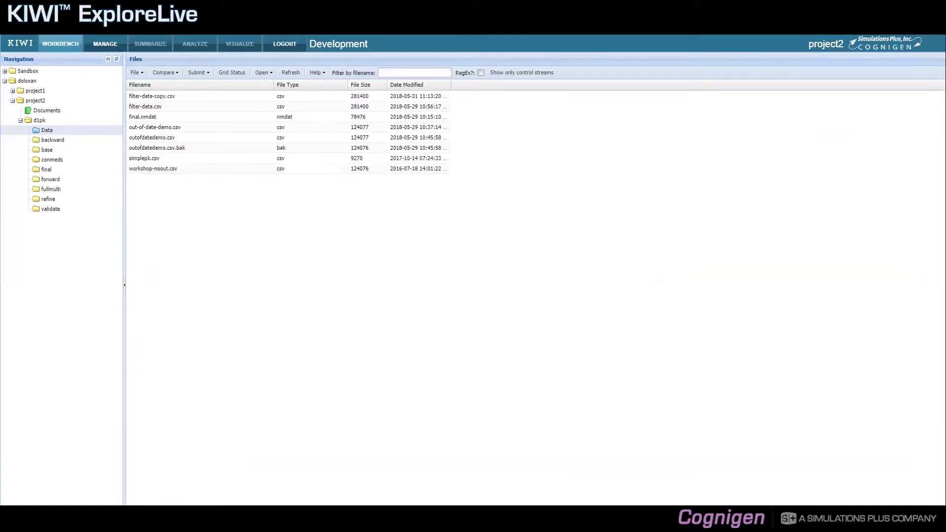
# Step: Open filter-data.csv, final.nmdat, simplepk.csv and workshop-noout.csv from the project2 Data folder together in ExploreLive
pyautogui.click(158, 108)
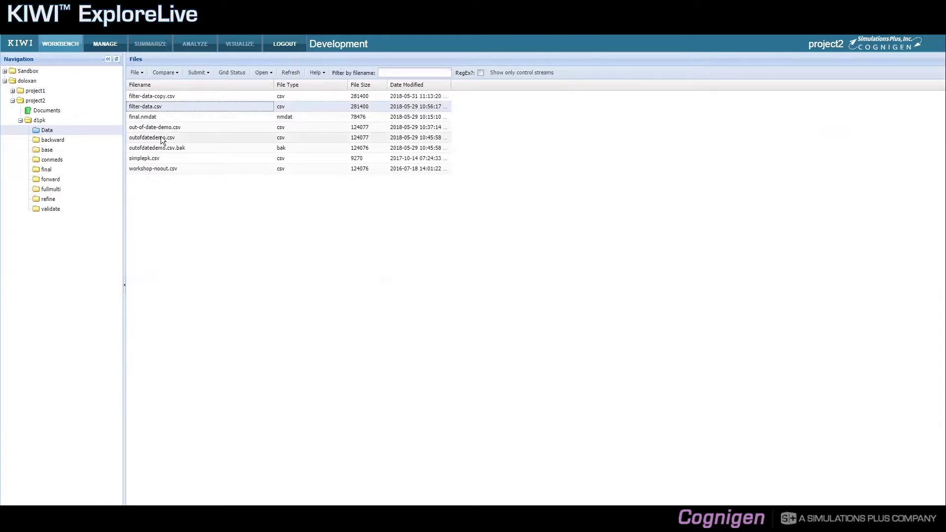
pyautogui.click(158, 106)
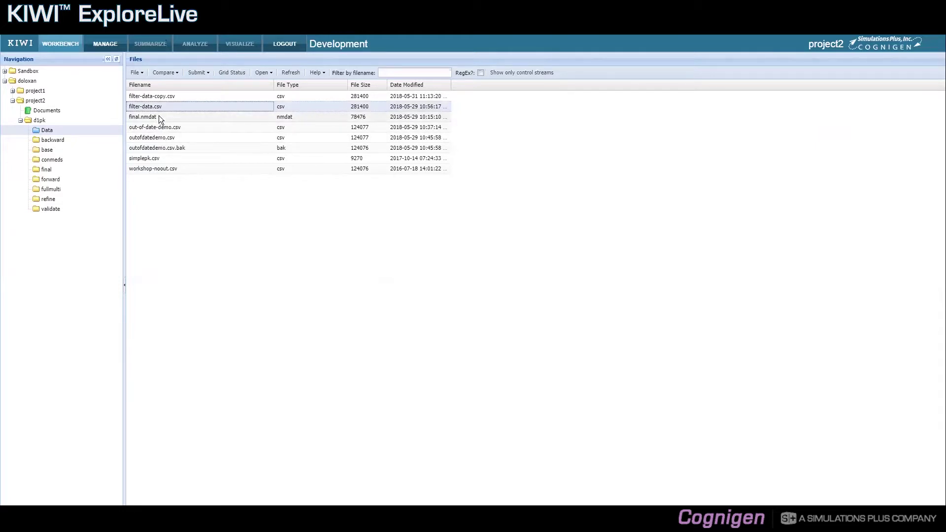
pyautogui.keyDown('shift'); pyautogui.click(160, 169); pyautogui.keyUp('shift')
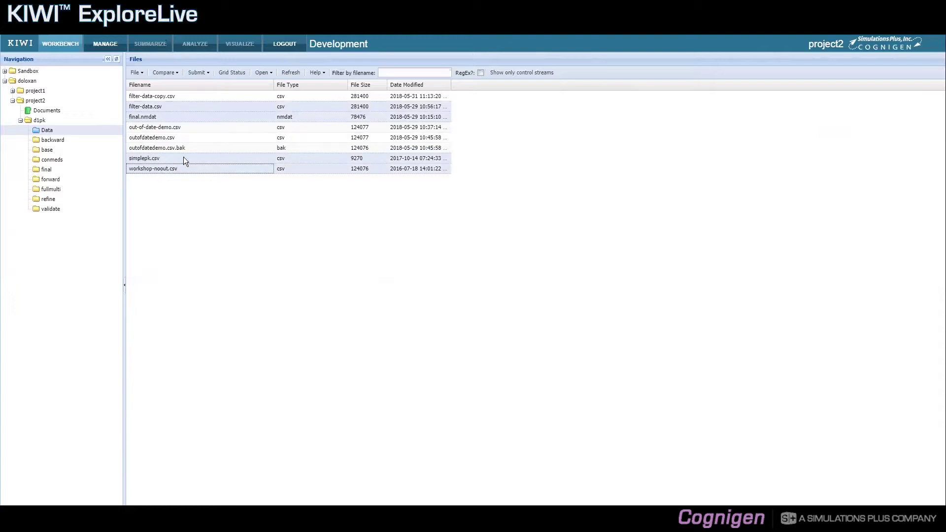
pyautogui.click(270, 73)
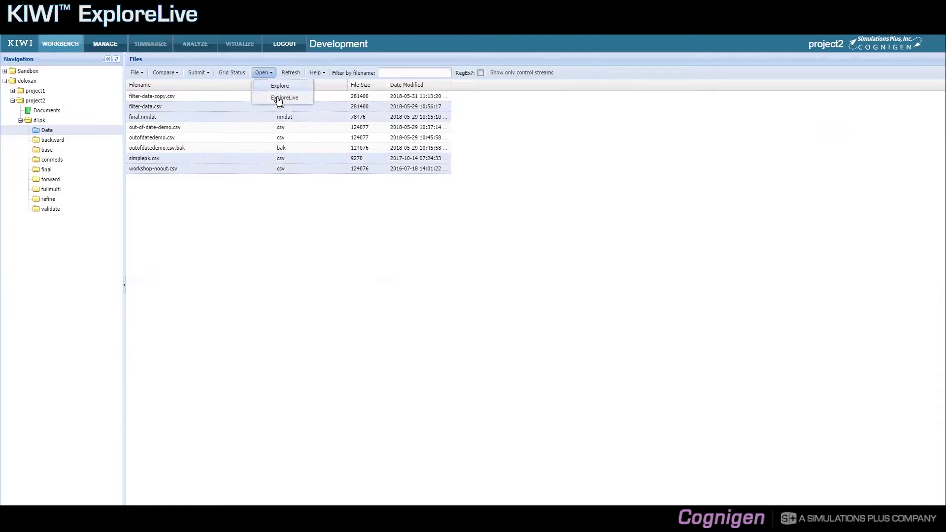
pyautogui.click(279, 98)
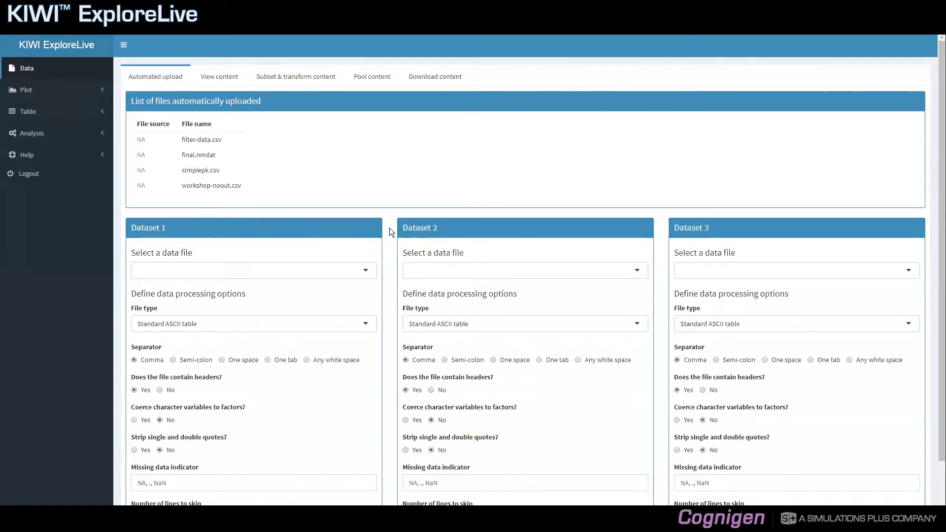
# Step: Choose filter-data.csv as the data file for Dataset 1 from the automatically uploaded files
pyautogui.scroll(-1, 389, 230)
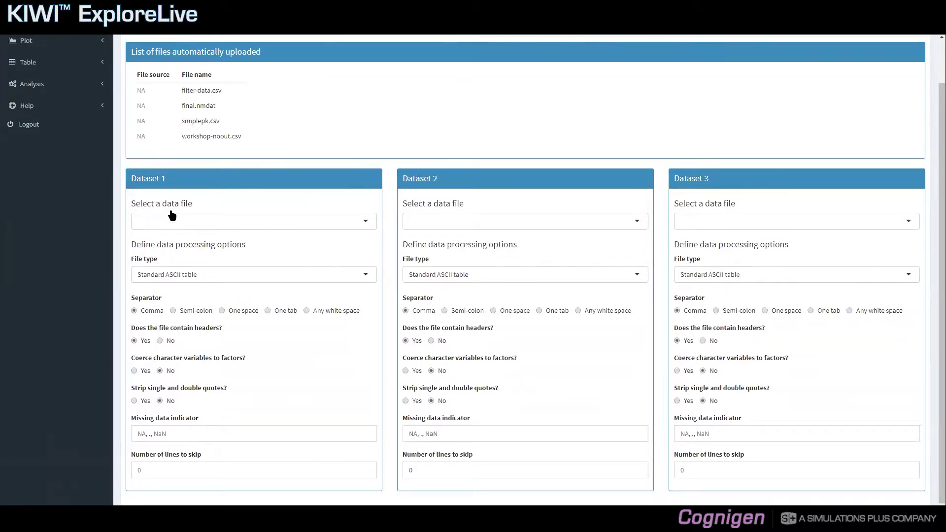
pyautogui.click(365, 221)
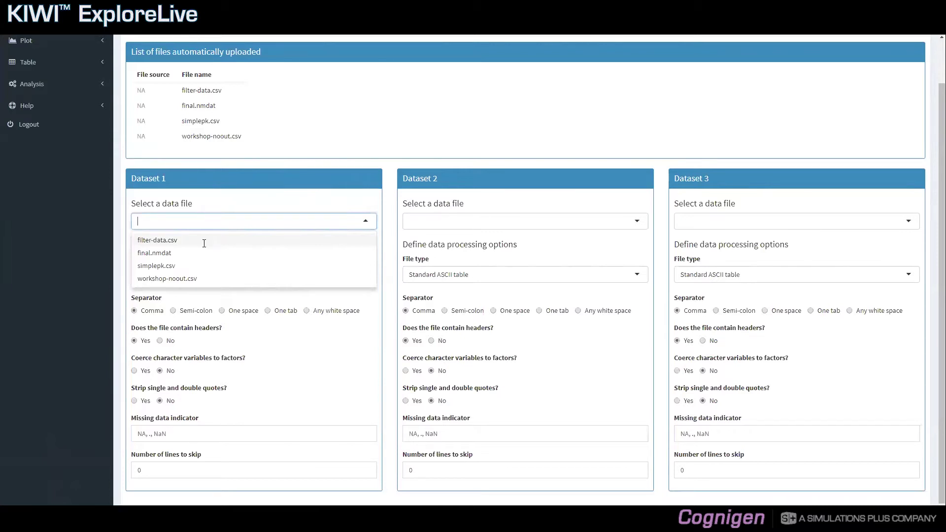
pyautogui.click(204, 242)
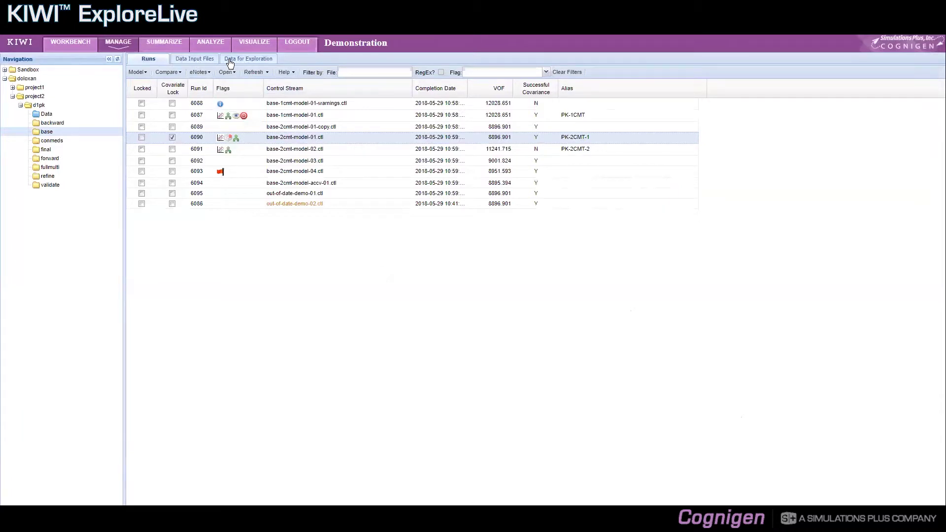
# Step: Open base-1cmt-model-01.tbl and base-2cmt-model-01.tbl together with workshop-noout.csv in ExploreLive from the base folder's data for exploration
pyautogui.click(258, 60)
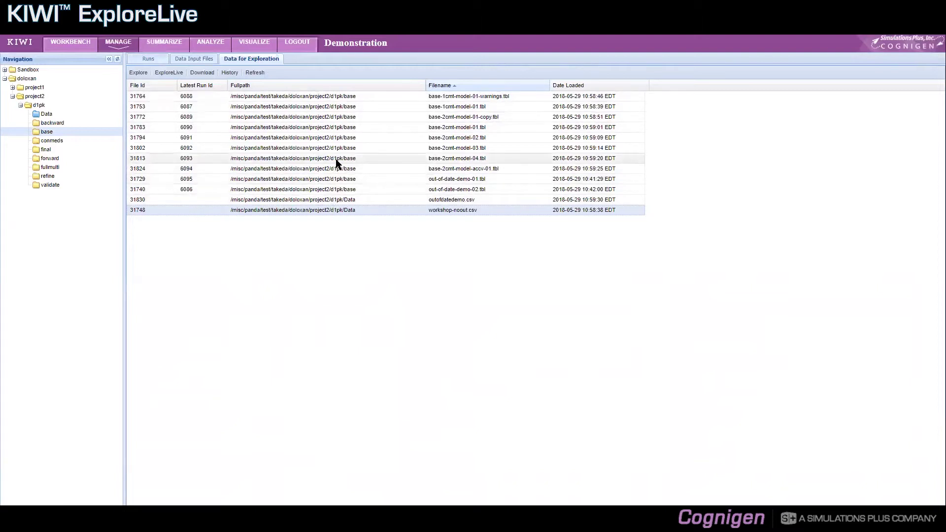
pyautogui.keyDown('ctrl'); pyautogui.click(333, 110); pyautogui.keyUp('ctrl')
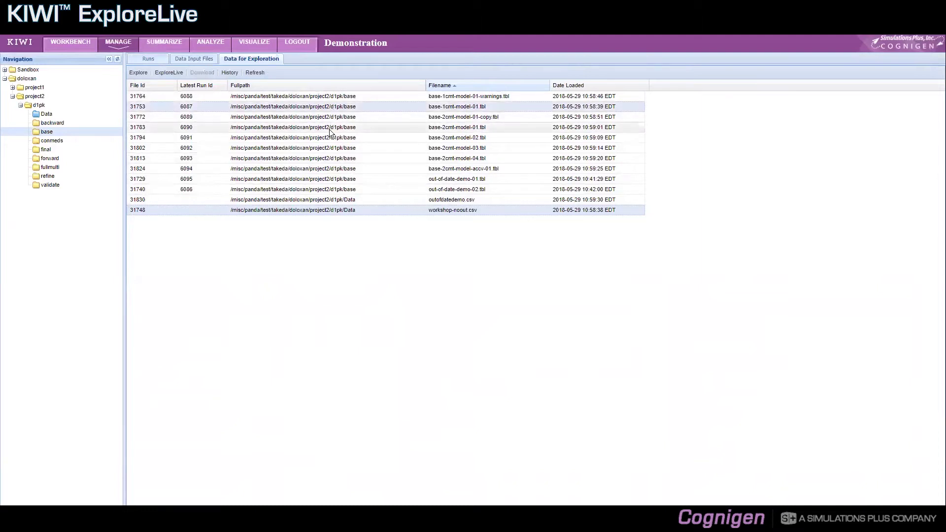
pyautogui.keyDown('ctrl'); pyautogui.click(389, 129); pyautogui.keyUp('ctrl')
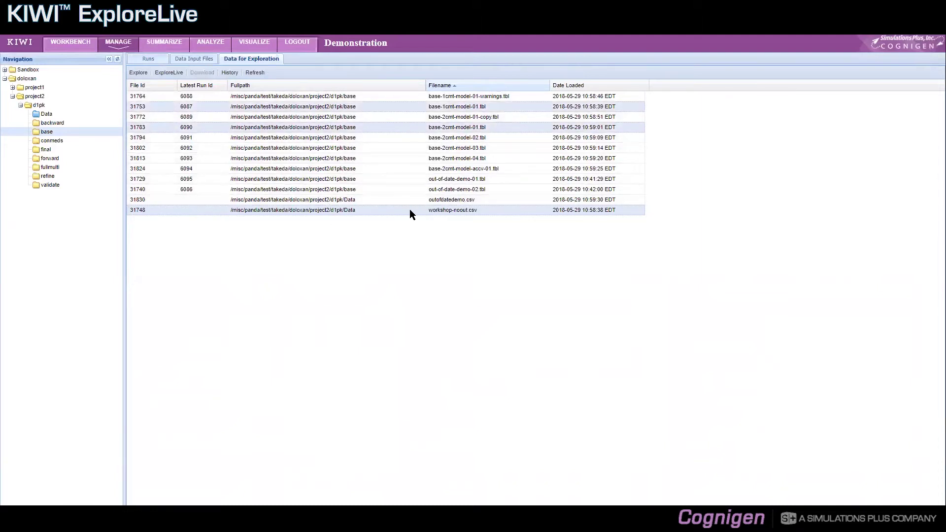
pyautogui.click(169, 74)
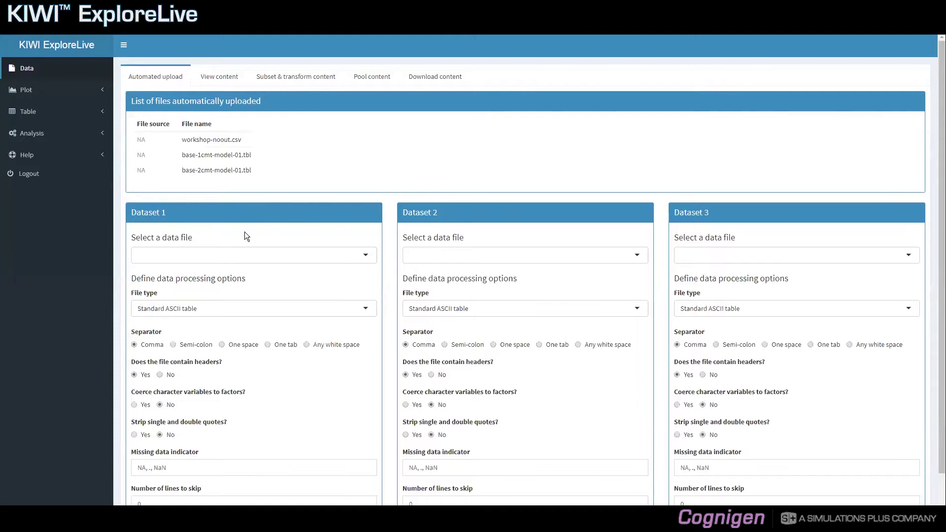
# Step: Choose base-1cmt-model-01.tbl as the data file for Dataset 1
pyautogui.scroll(-1, 240, 220)
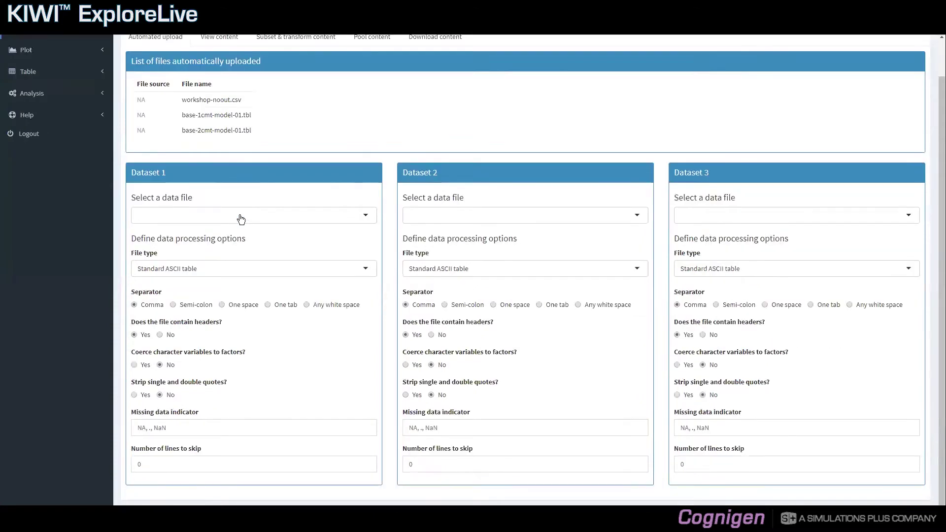
pyautogui.click(241, 214)
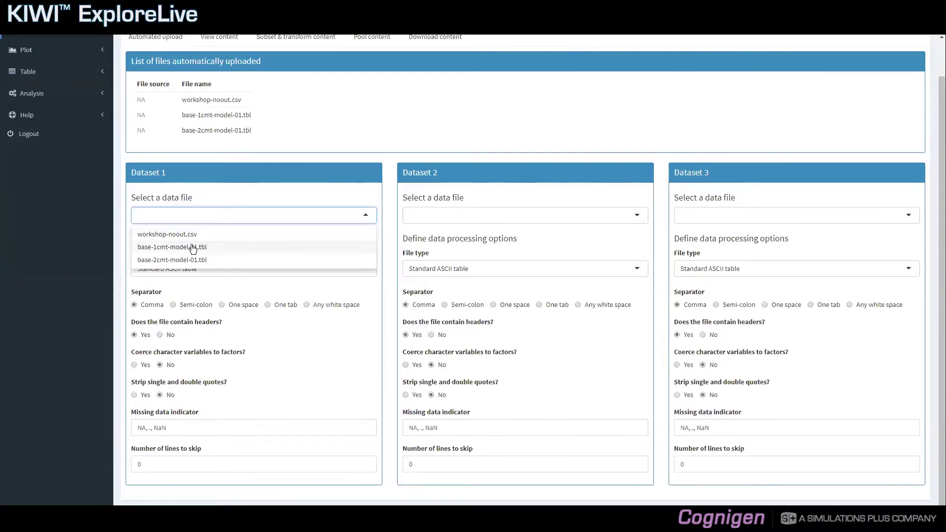
pyautogui.click(155, 247)
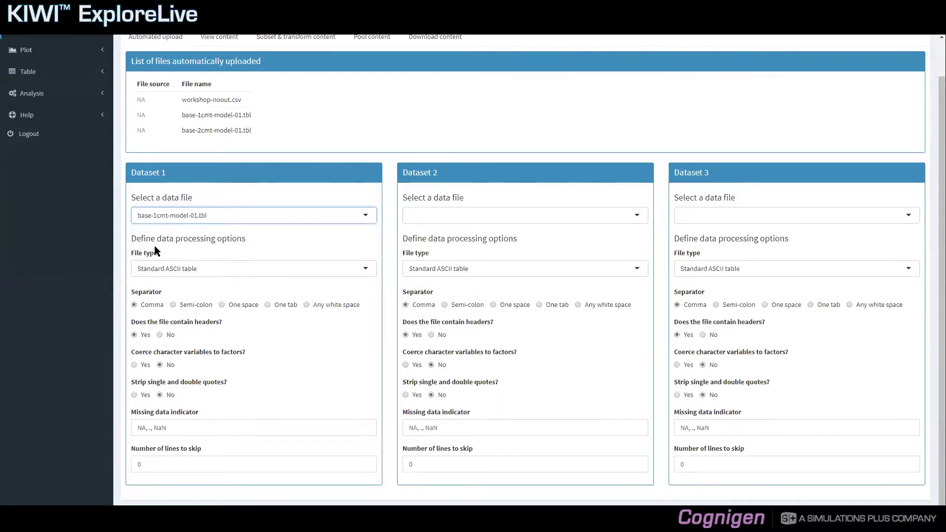
# Step: Set Dataset 1's file type to NONMEM output table and its separator to any white space, and view the content
pyautogui.click(207, 269)
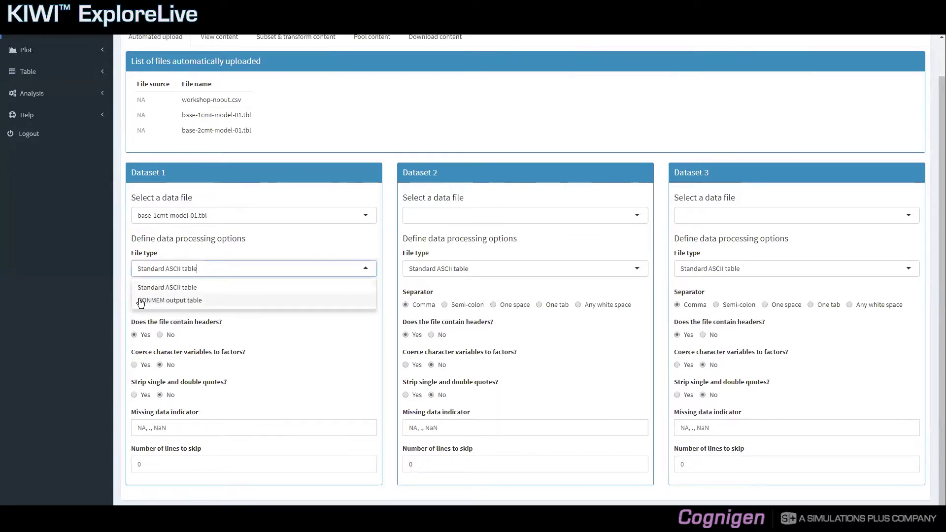
pyautogui.click(168, 299)
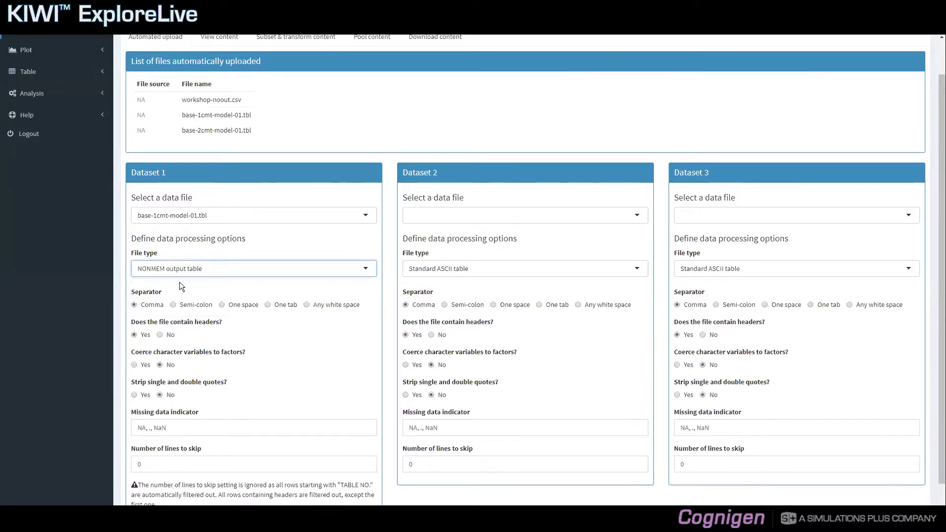
pyautogui.scroll(-1, 180, 282)
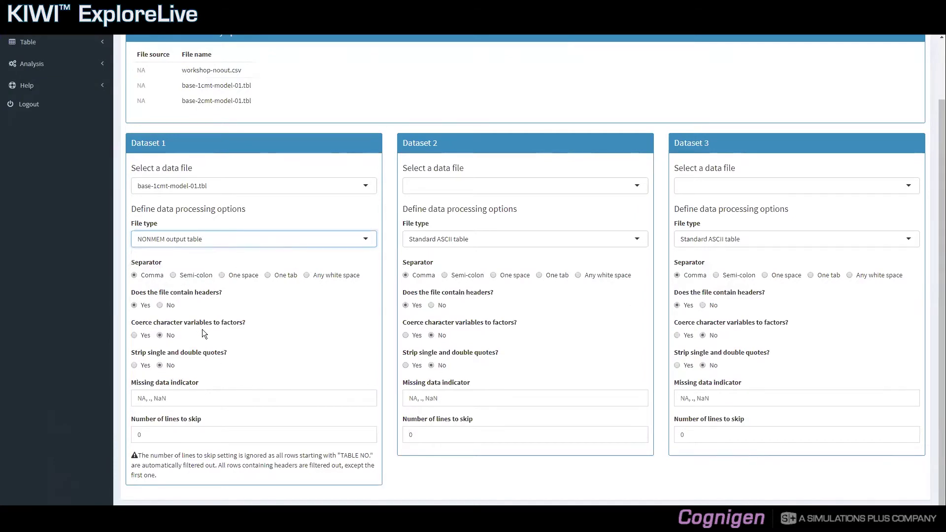
pyautogui.click(306, 275)
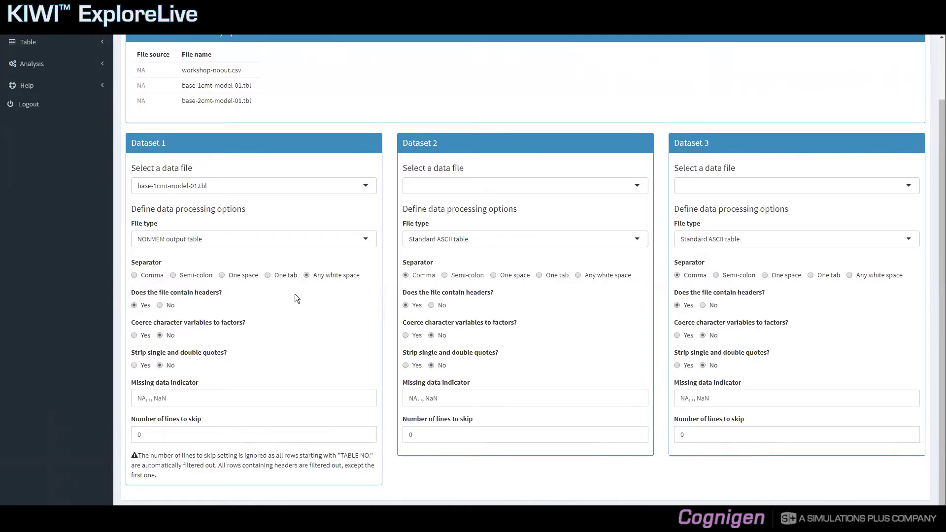
pyautogui.scroll(2, 295, 294)
pyautogui.click(225, 81)
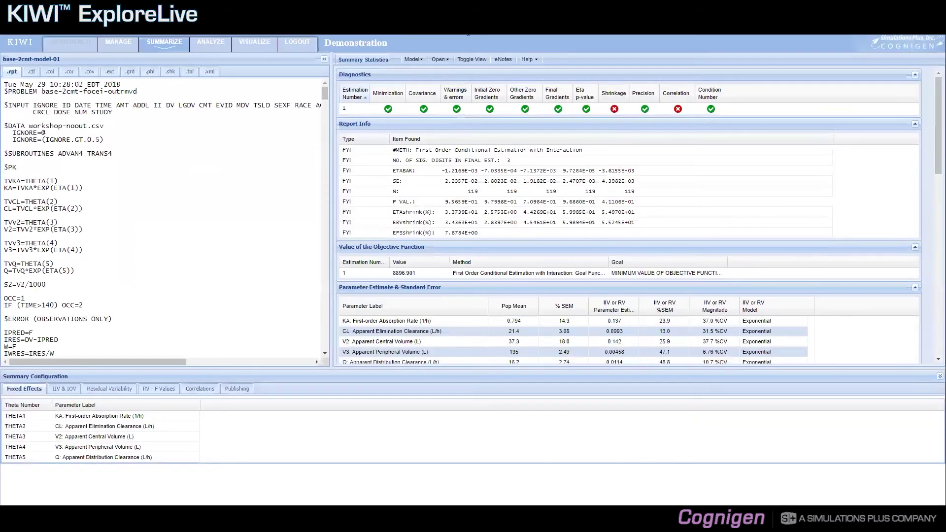
# Step: Check which files of base-2cmt-model-01 can be opened in ExploreLive from the run summary
pyautogui.click(439, 59)
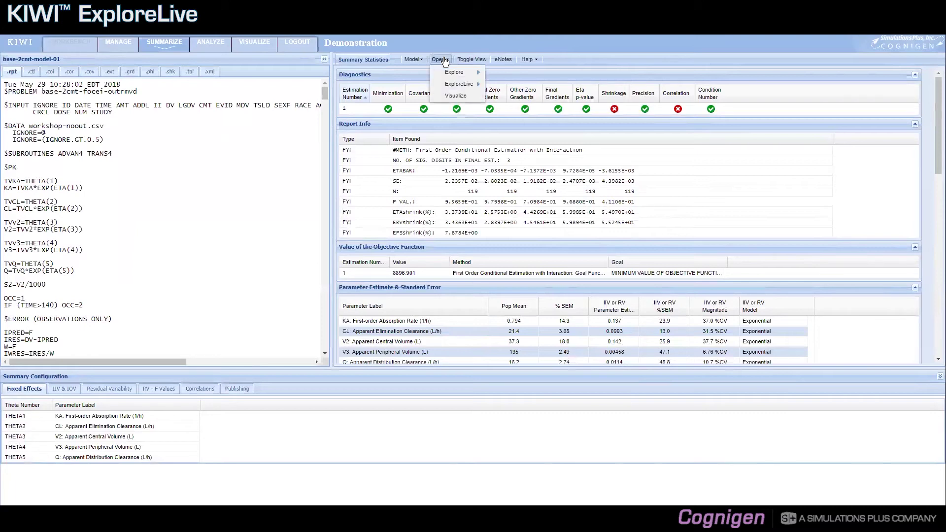
pyautogui.moveTo(459, 84)
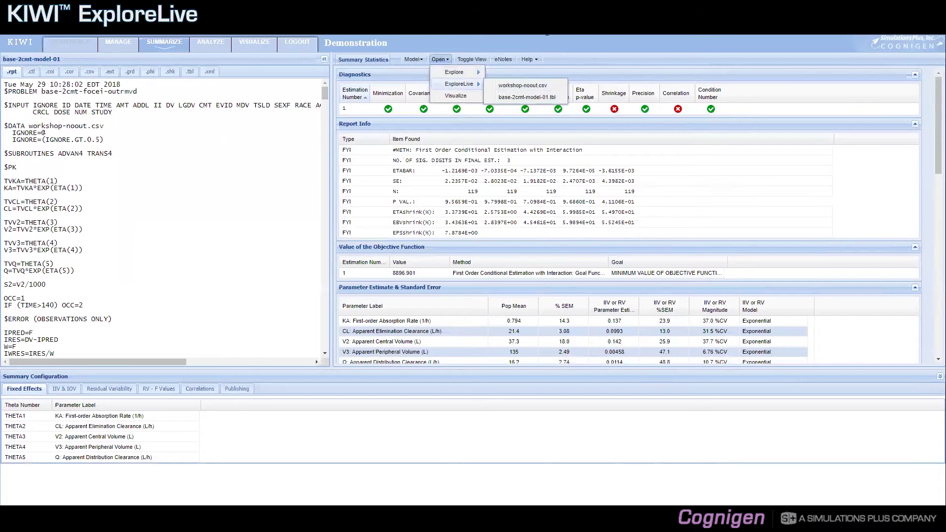
pyautogui.click(510, 38)
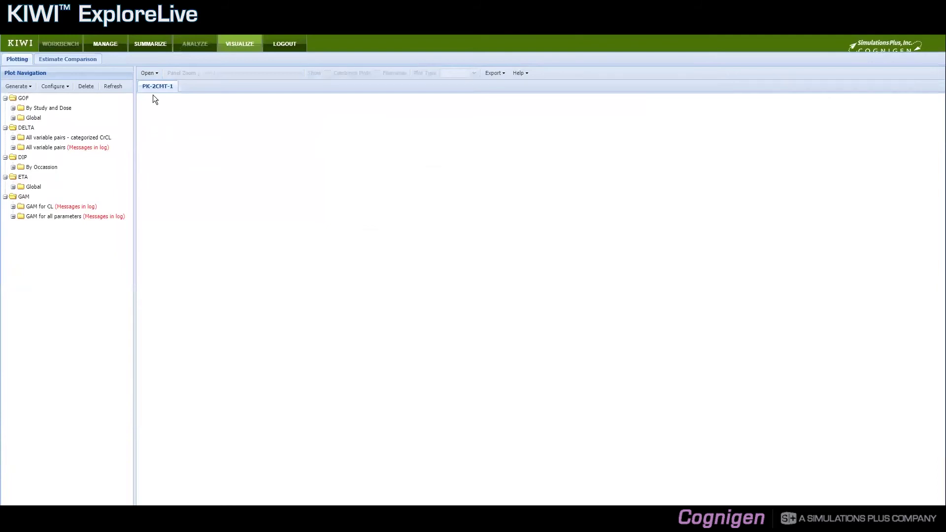
# Step: Check which files of PK-2CMT-1 can be opened in ExploreLive from the plotting page
pyautogui.click(154, 74)
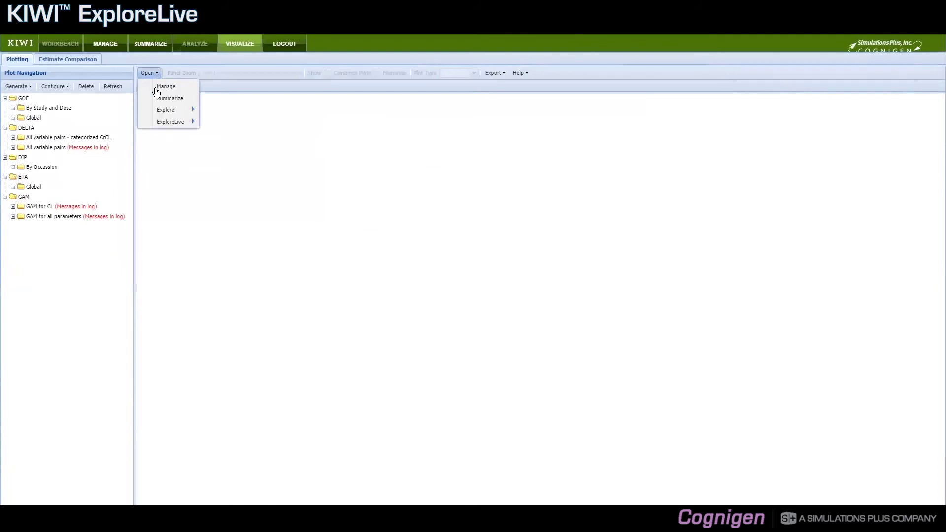
pyautogui.moveTo(163, 121)
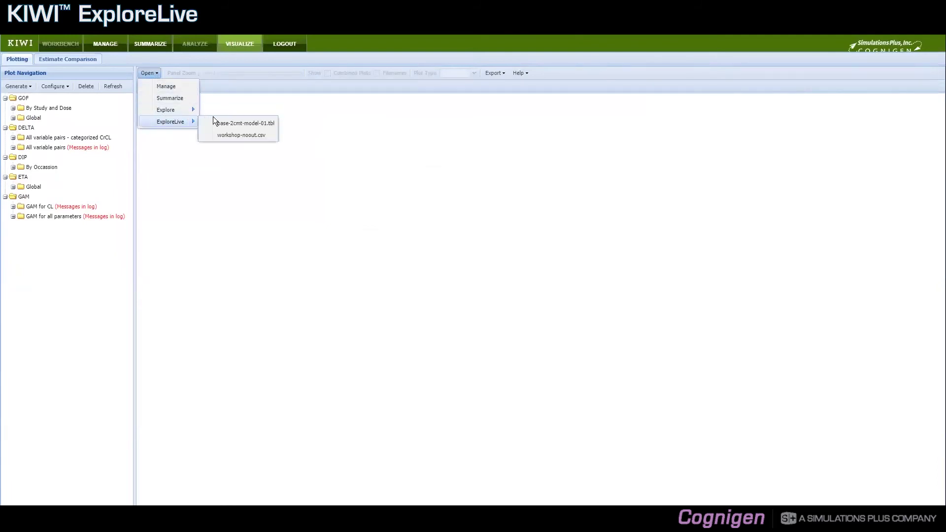